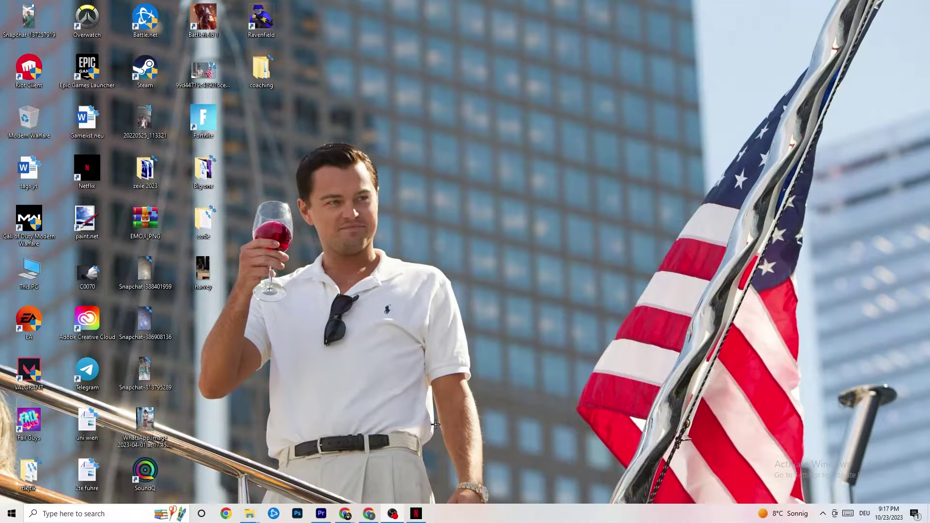
# Launch the Windows Settings app from the Start menu.
pyautogui.click(12, 513)
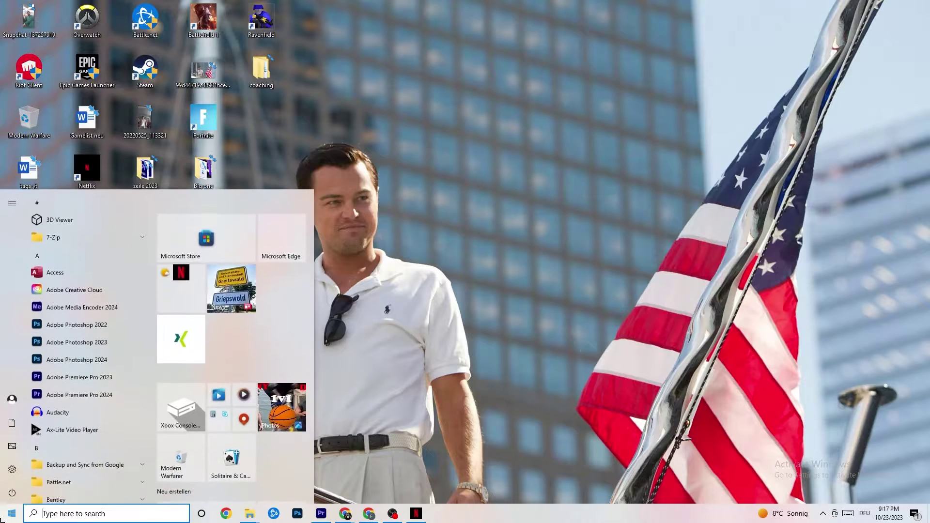
pyautogui.click(12, 469)
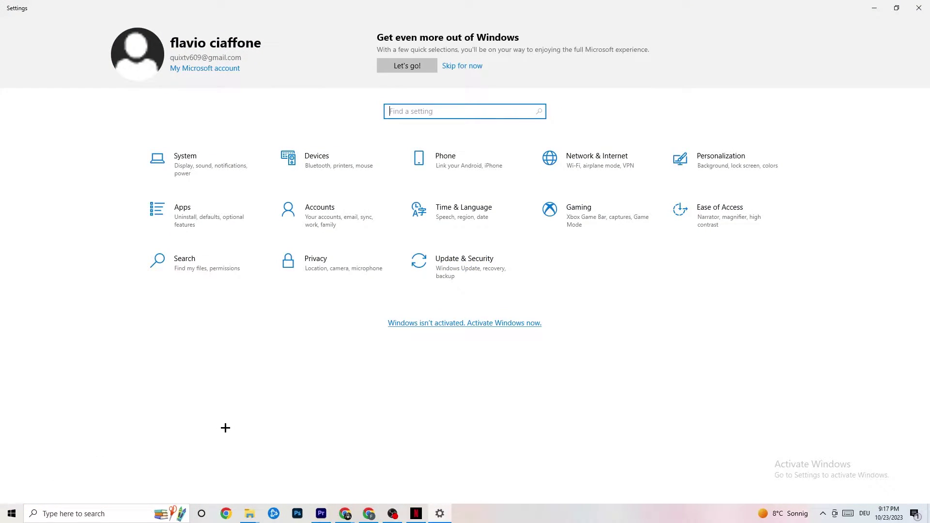
# Go to System > Display and review the colour profile choices without changing them.
pyautogui.click(201, 169)
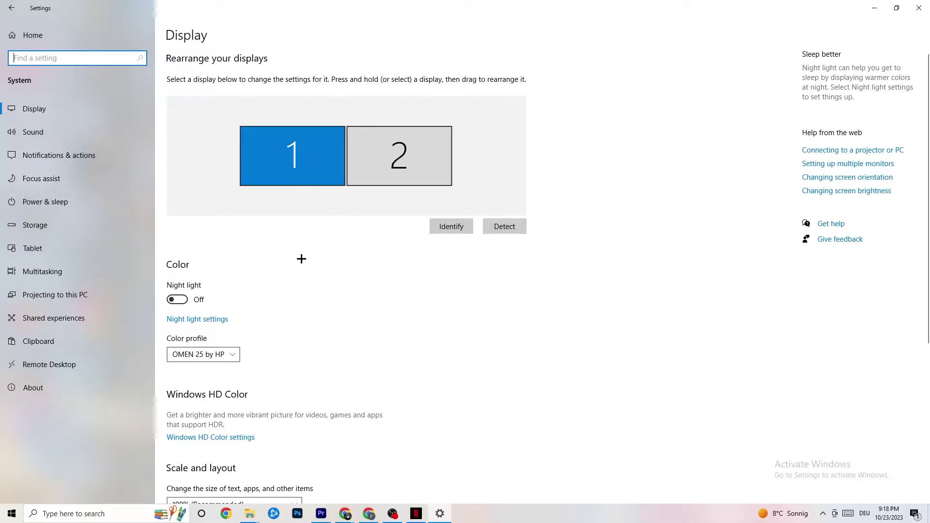
pyautogui.scroll(-5, 234, 181)
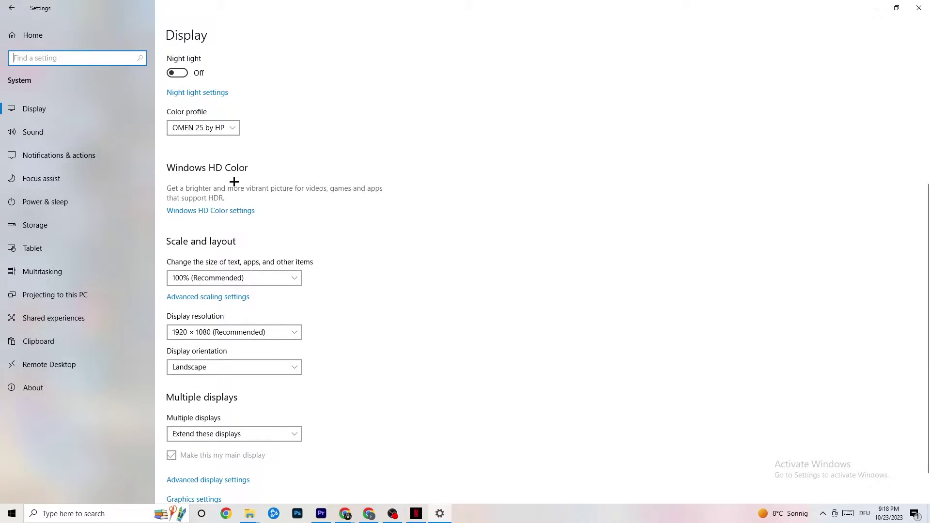
pyautogui.click(196, 128)
pyautogui.click(305, 103)
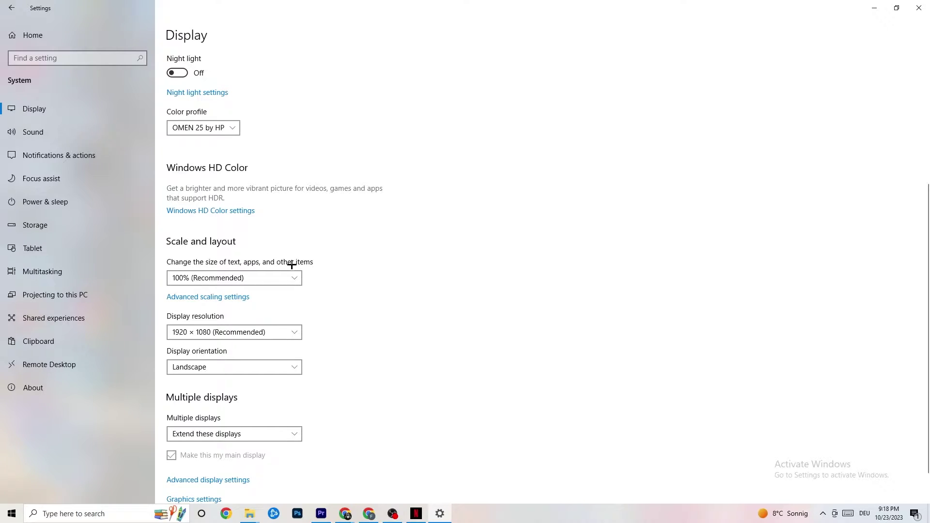
# Check the scale and resolution options, keeping 100% scale and 1920 × 1080 resolution.
pyautogui.click(285, 278)
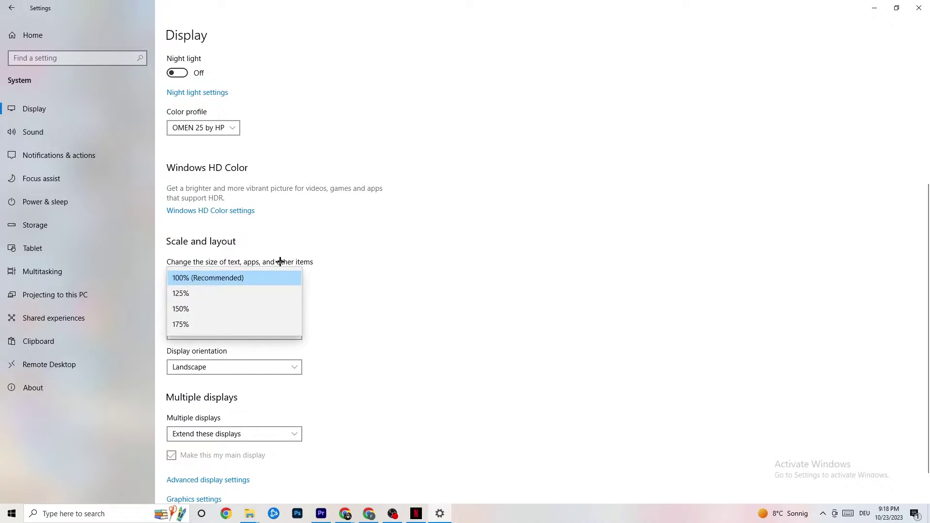
pyautogui.click(398, 238)
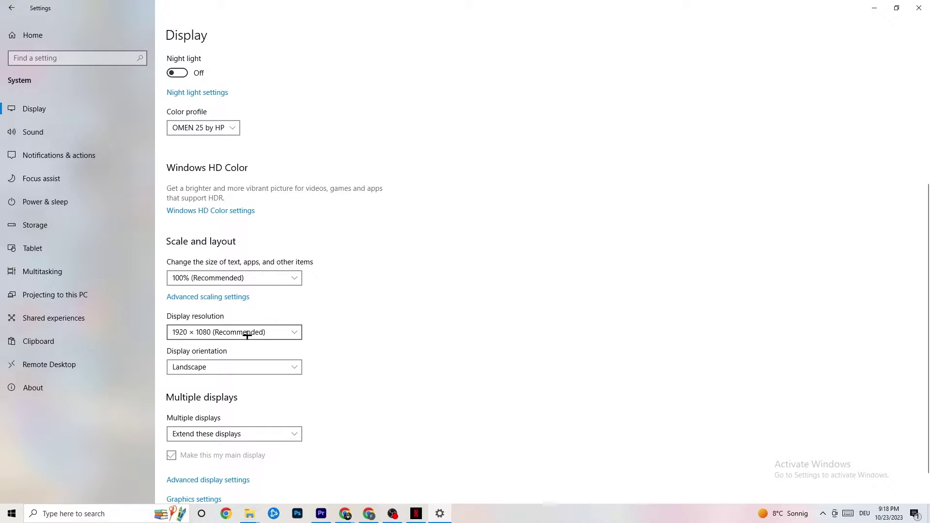
pyautogui.click(296, 332)
pyautogui.click(406, 301)
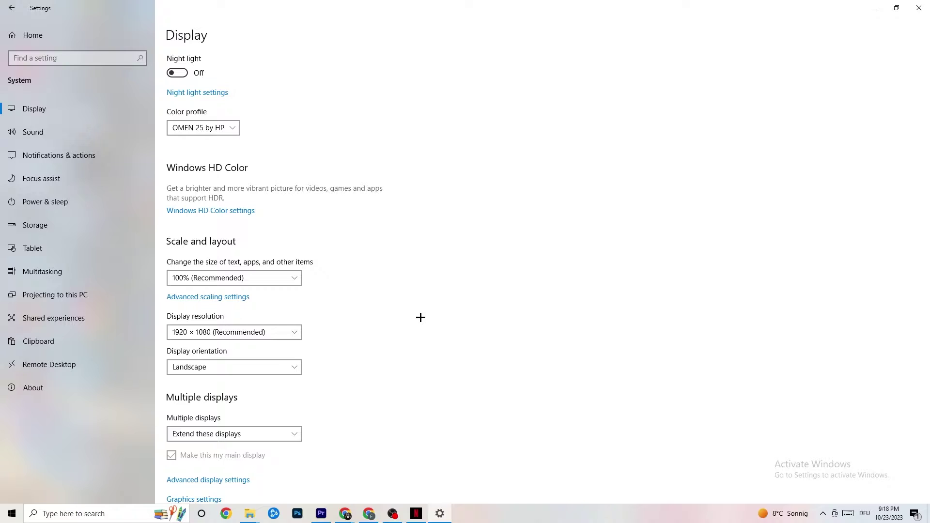
pyautogui.click(295, 332)
pyautogui.click(373, 313)
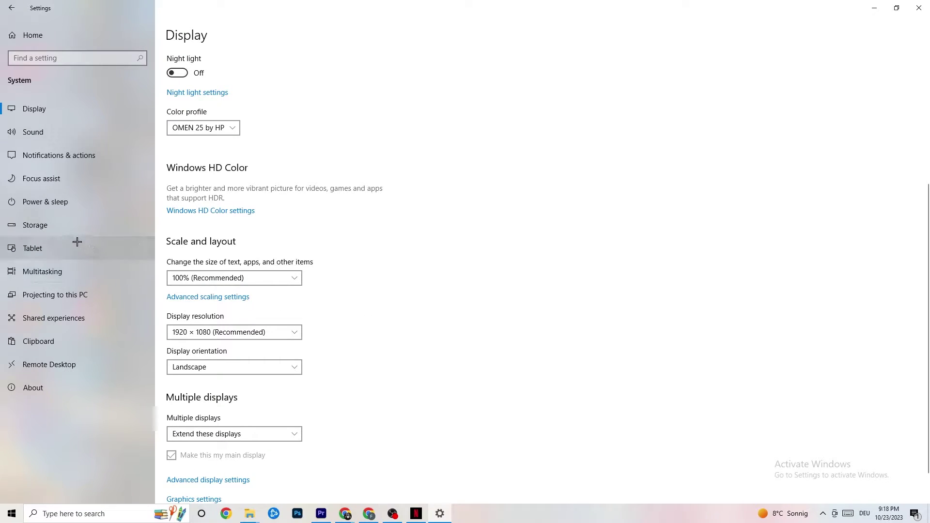
pyautogui.click(61, 233)
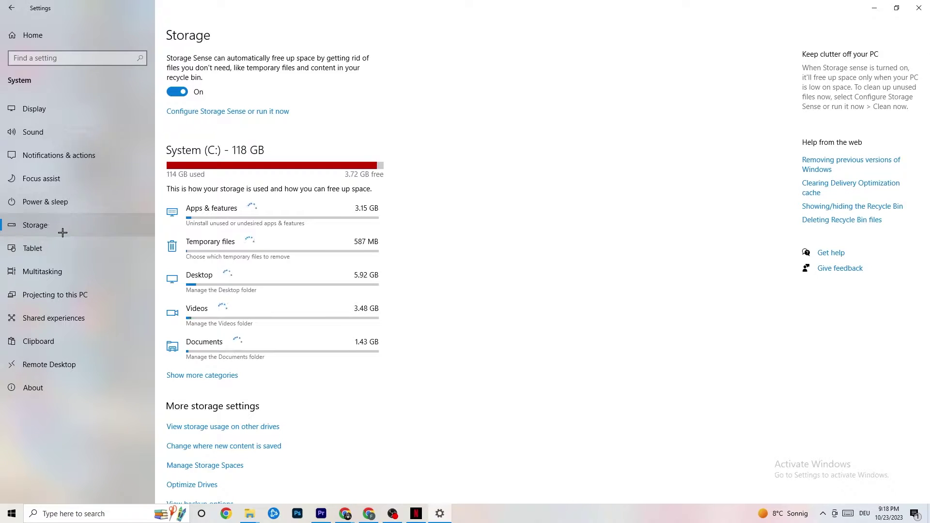
pyautogui.click(268, 115)
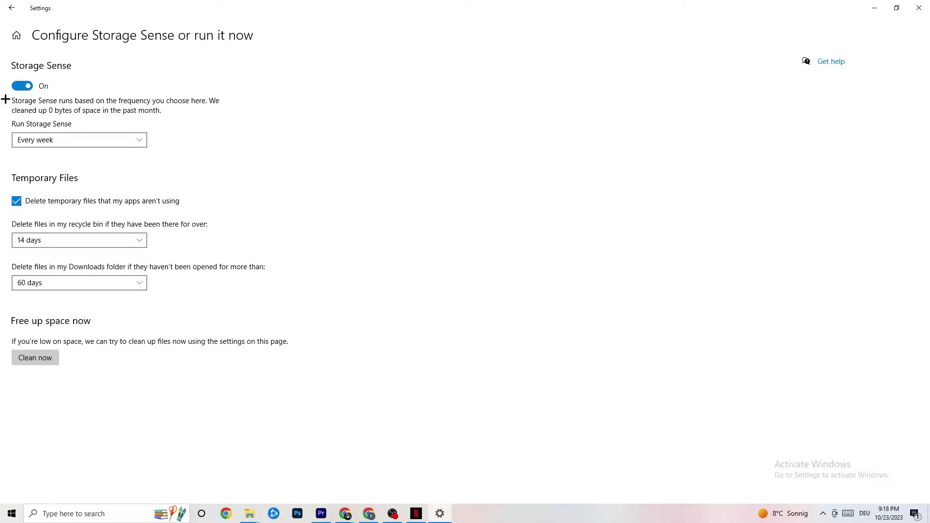
pyautogui.click(95, 239)
pyautogui.click(97, 165)
pyautogui.click(92, 142)
pyautogui.click(129, 141)
pyautogui.click(10, 6)
pyautogui.click(214, 164)
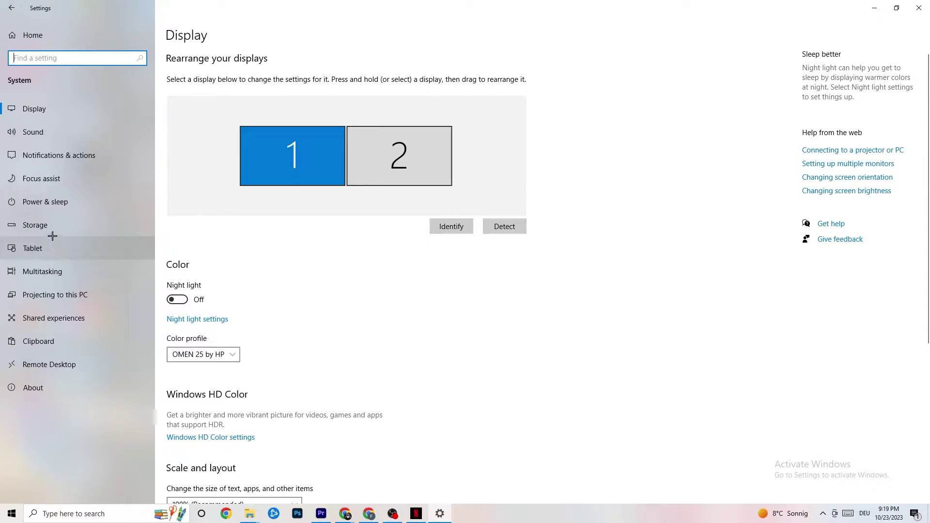
# Go to Power & sleep (screen off 10 min, sleep 30 min) and close Power Options, keeping Balanced.
pyautogui.click(32, 198)
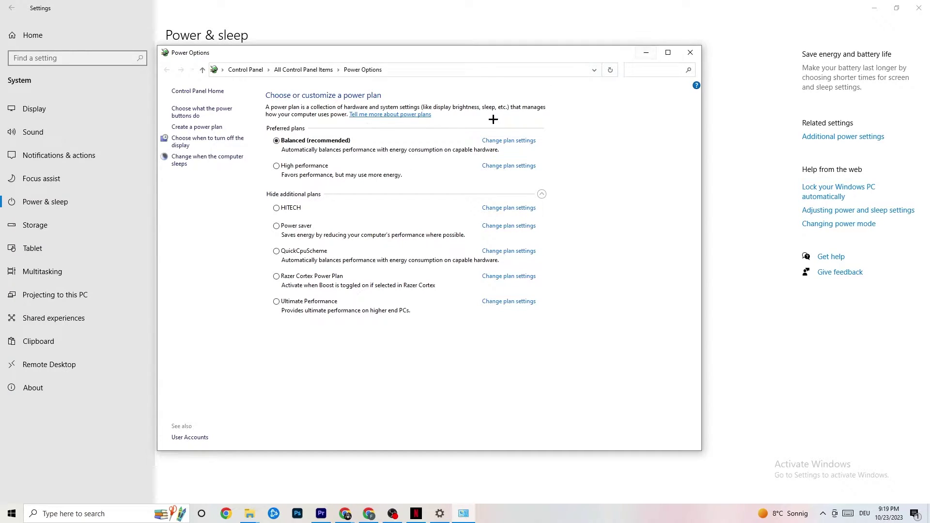
pyautogui.click(691, 53)
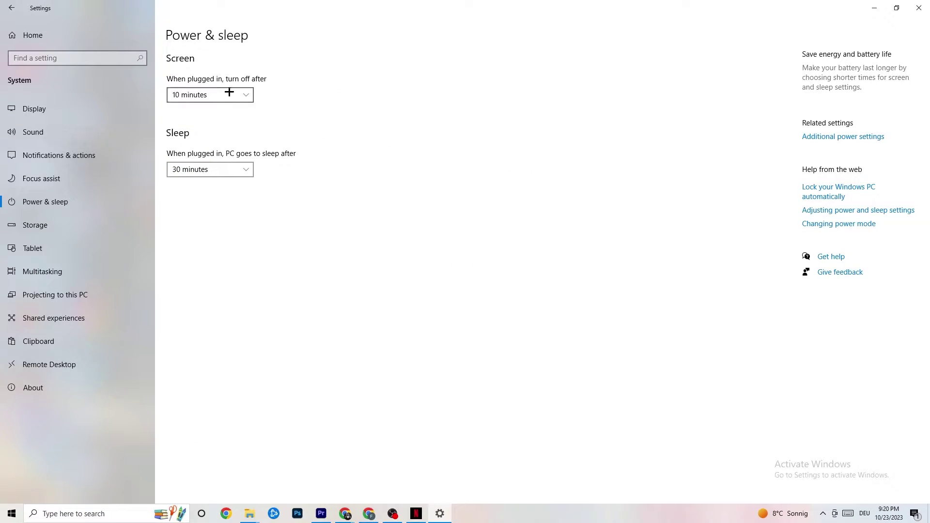
# Return to Settings home and go to Gaming, confirming Xbox Game Bar is off.
pyautogui.click(16, 7)
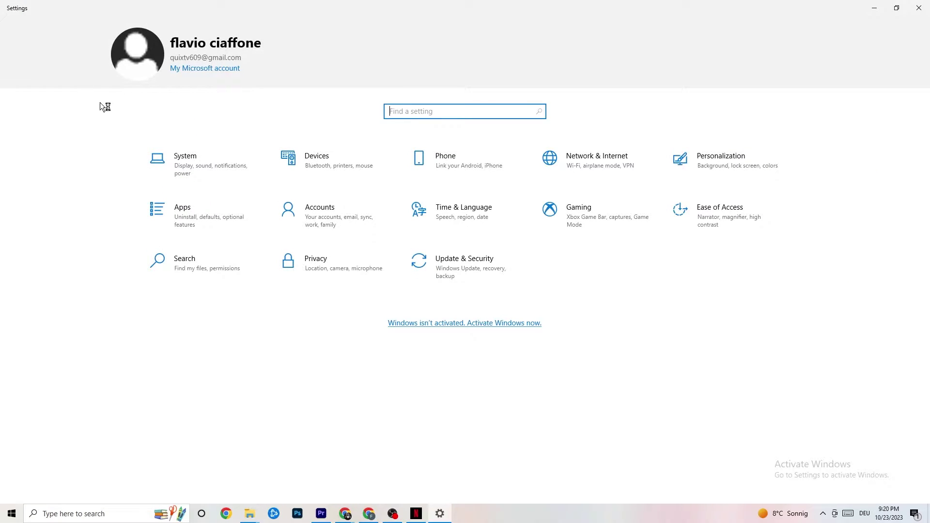
pyautogui.click(591, 227)
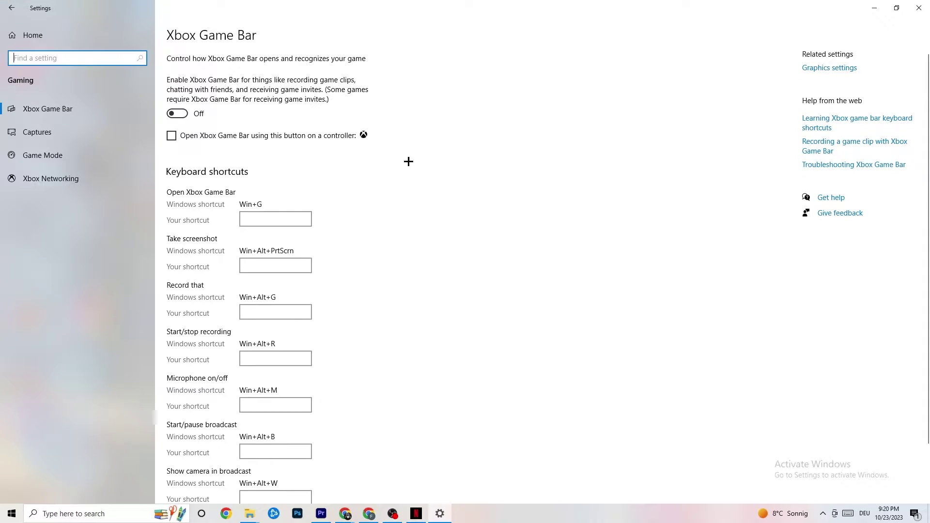
pyautogui.scroll(-3, 334, 233)
pyautogui.scroll(2, 347, 271)
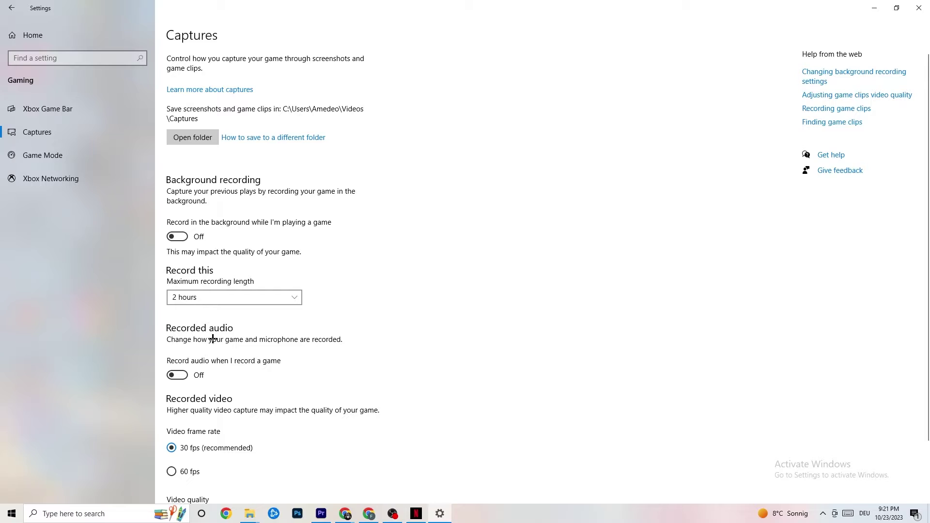
# Review the Captures settings, then go to Game Mode and confirm it is on.
pyautogui.scroll(-2, 238, 329)
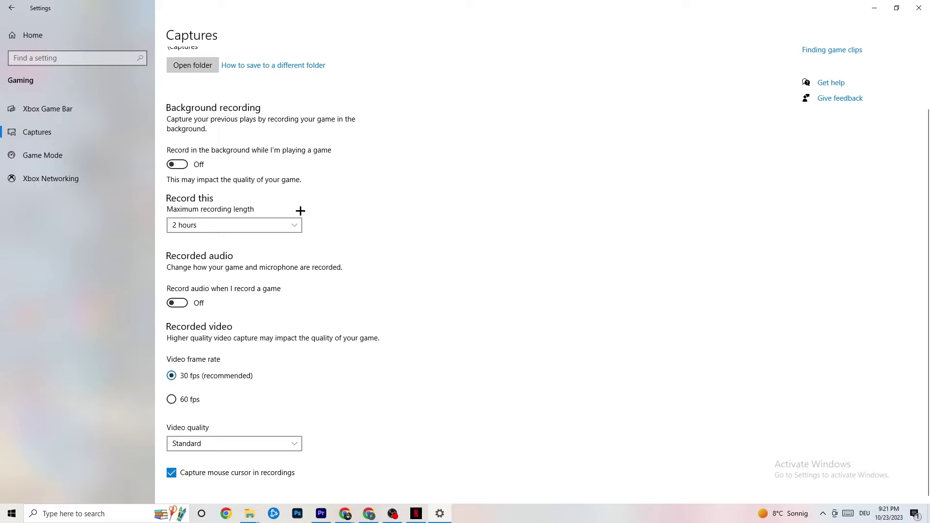
pyautogui.click(67, 156)
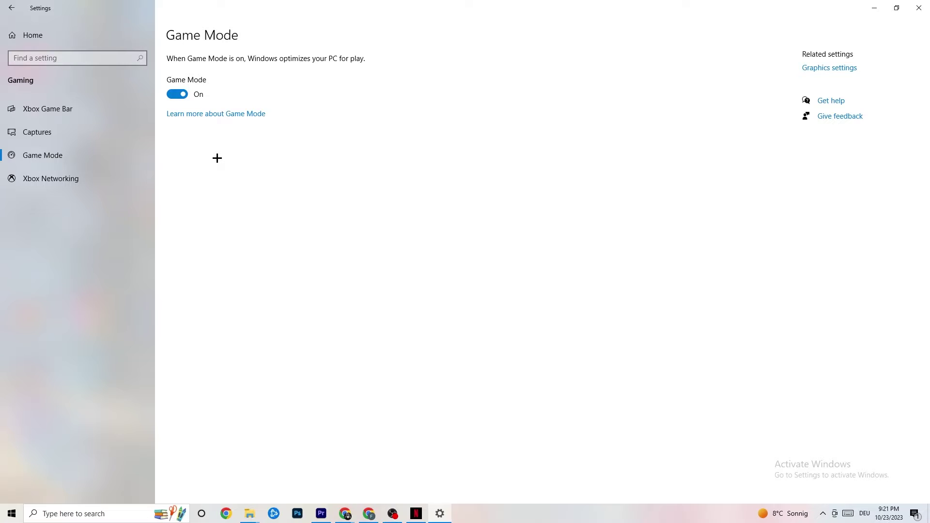
# Return to Settings home and go to Update & Security's Windows Update page.
pyautogui.click(15, 7)
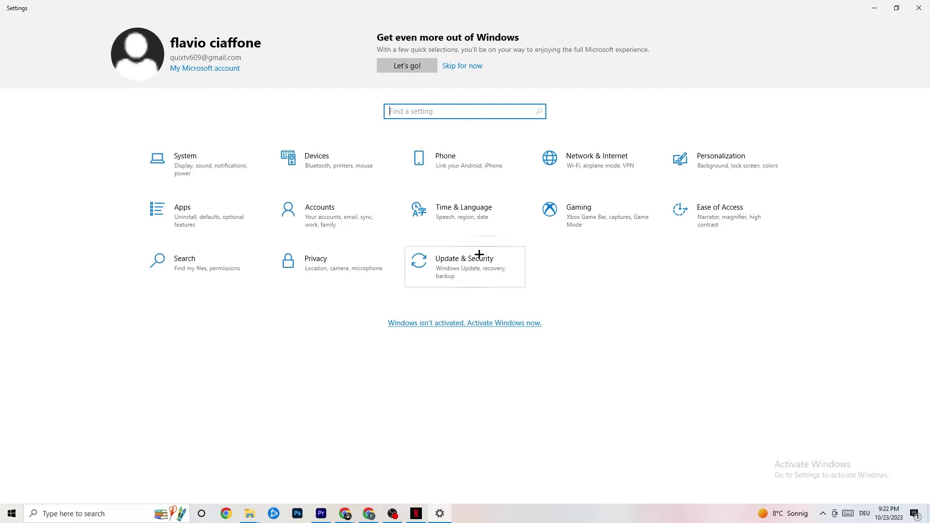
pyautogui.click(479, 274)
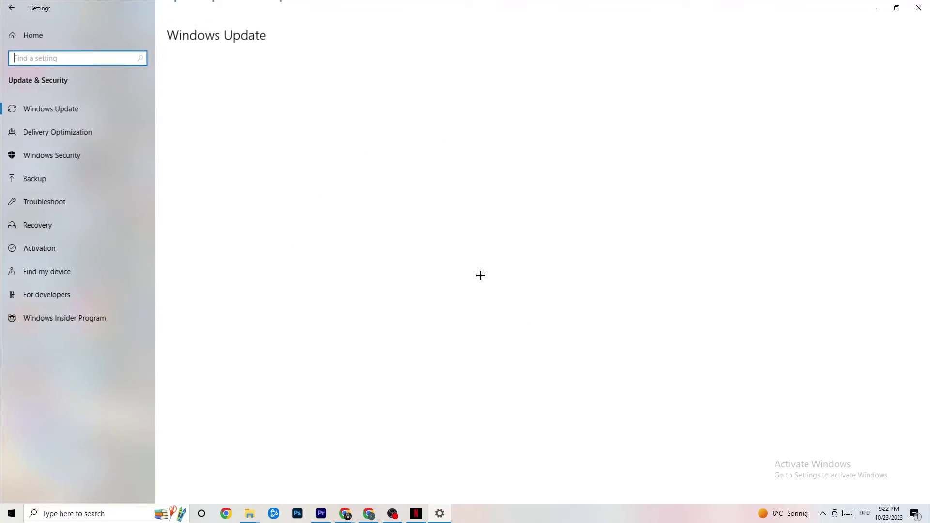